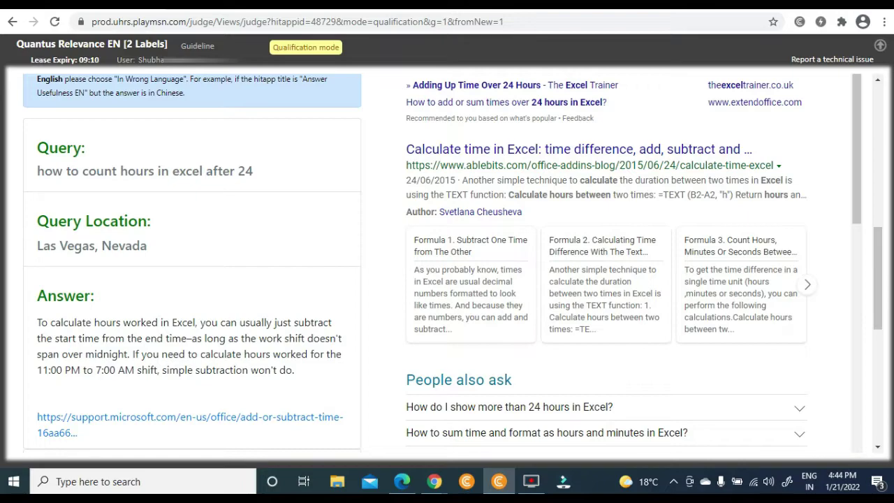
Rate the answer to the query "how to count hours in excel after 24" as Good.
scroll(447, 266, down, 3)
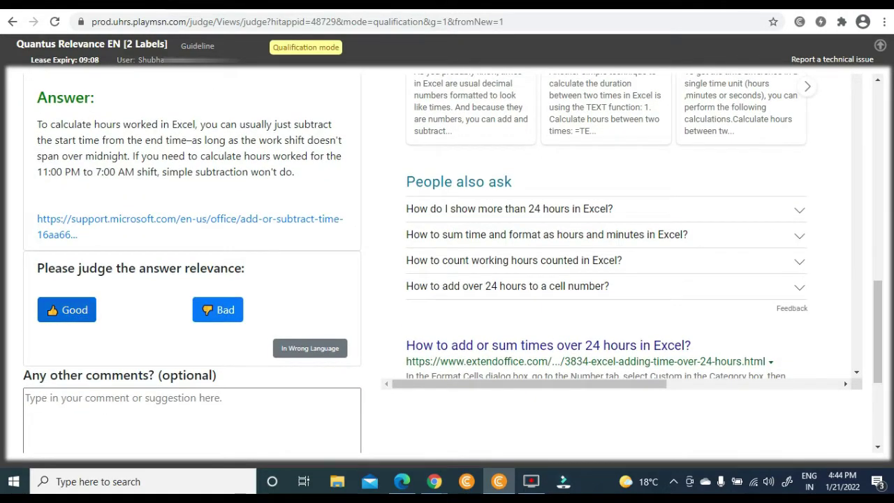
click(66, 309)
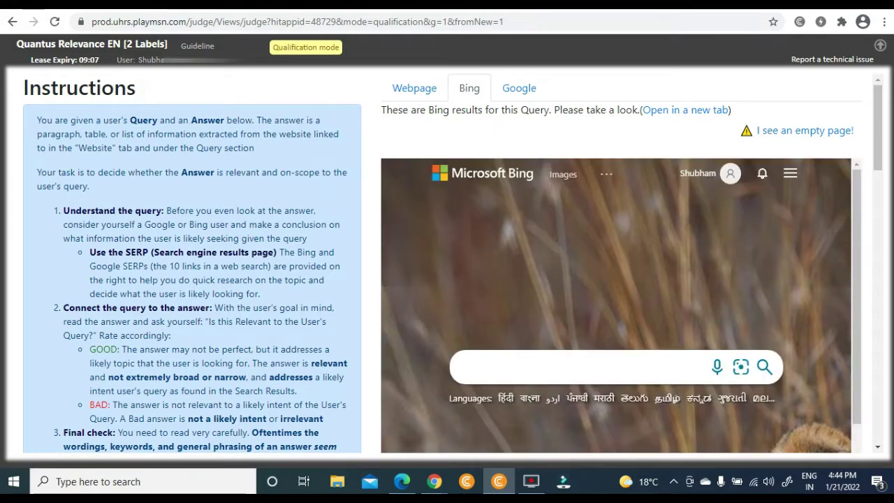
Review the cnet.com list answering the query "top netflix shows" and rate its relevance as Good.
scroll(447, 265, down, 2)
scroll(447, 266, down, 3)
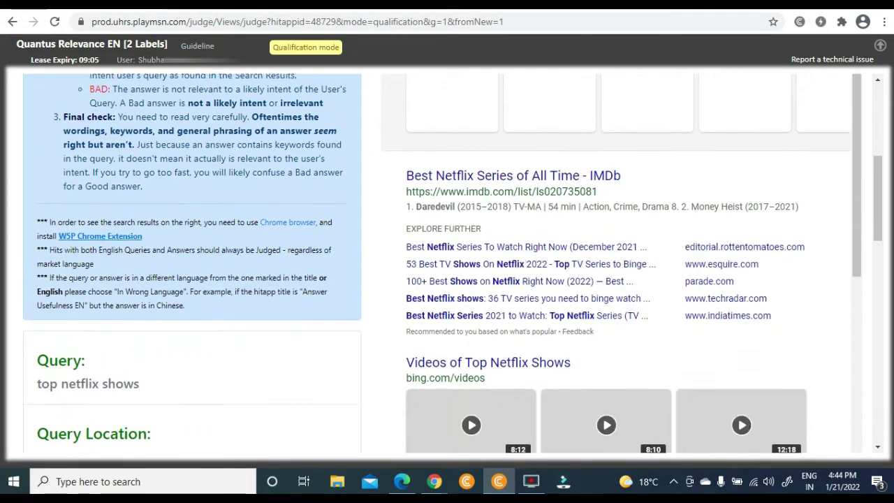
scroll(447, 266, down, 3)
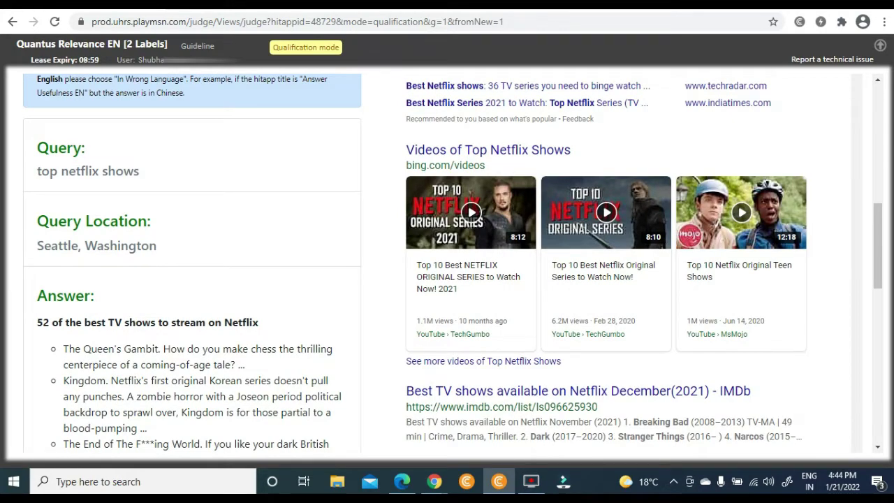
scroll(448, 265, down, 1)
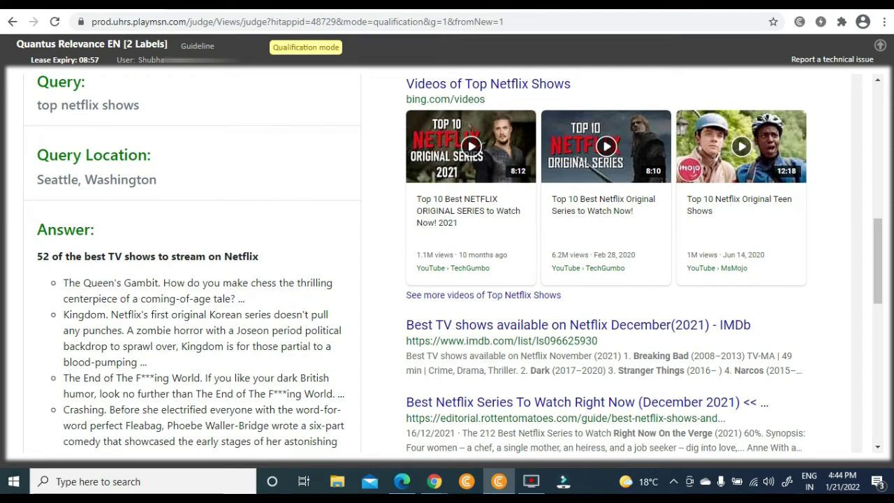
scroll(447, 266, down, 2)
scroll(447, 266, down, 3)
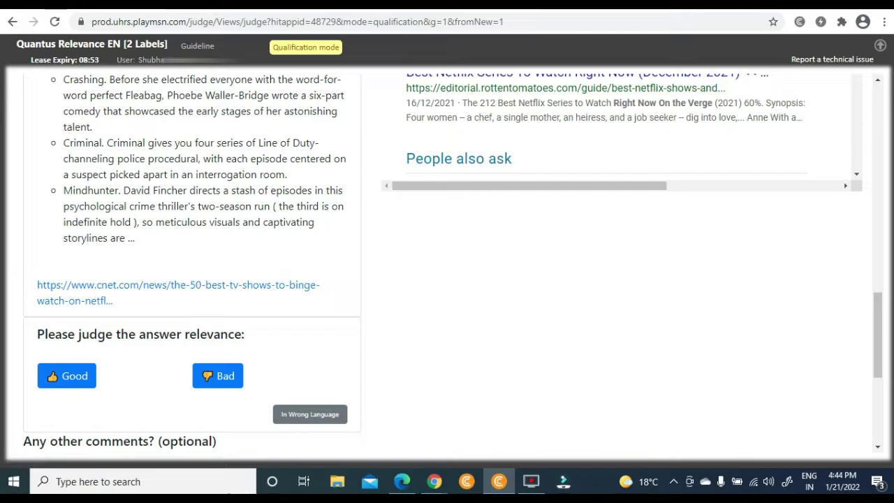
scroll(447, 265, up, 7)
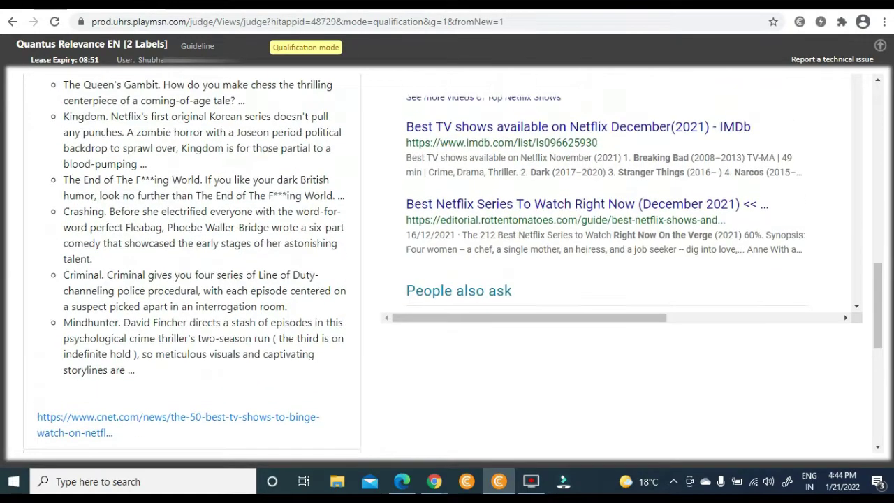
scroll(447, 265, down, 3)
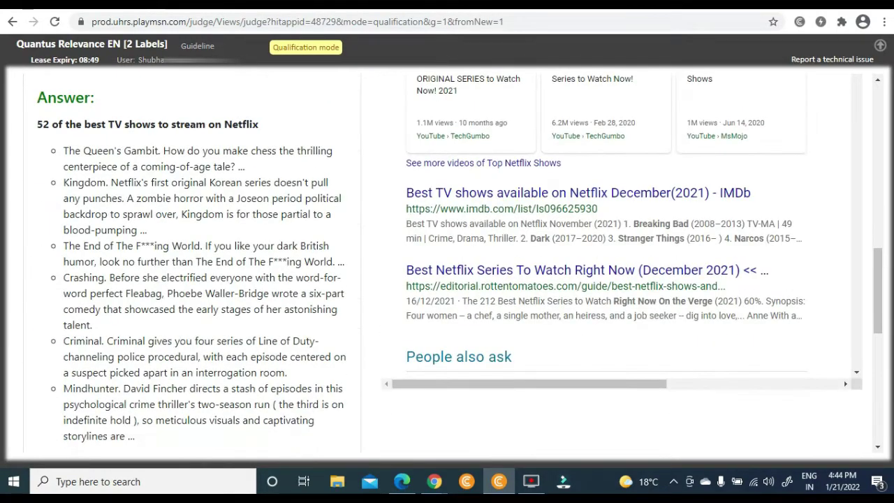
scroll(447, 266, down, 5)
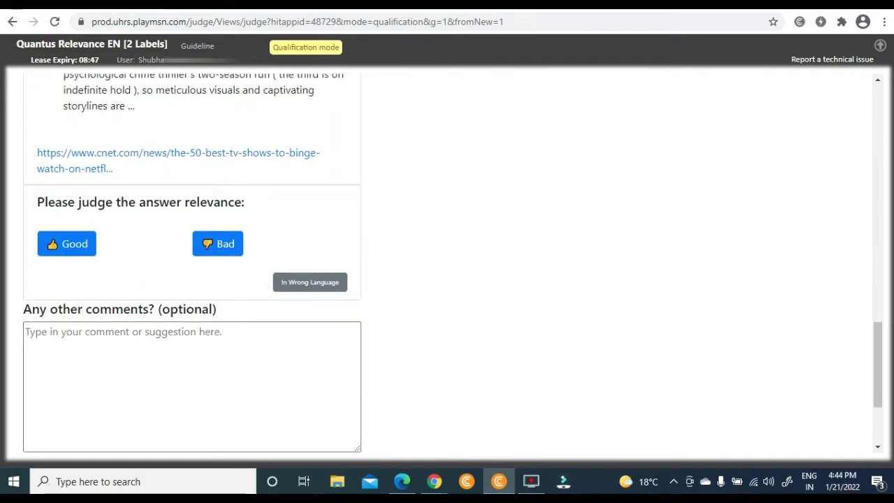
click(66, 243)
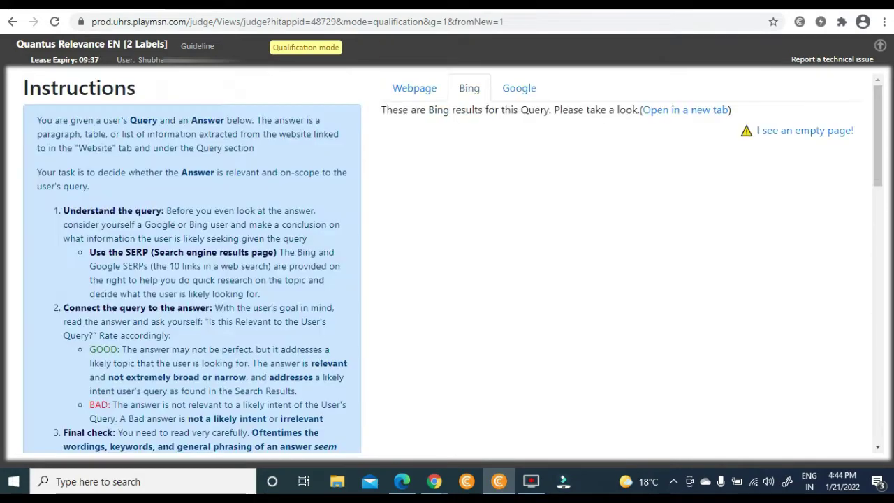
Compare the El Niño answer with the query about colder-than-normal eastern Pacific surface waters and rate it as Bad.
scroll(447, 265, down, 6)
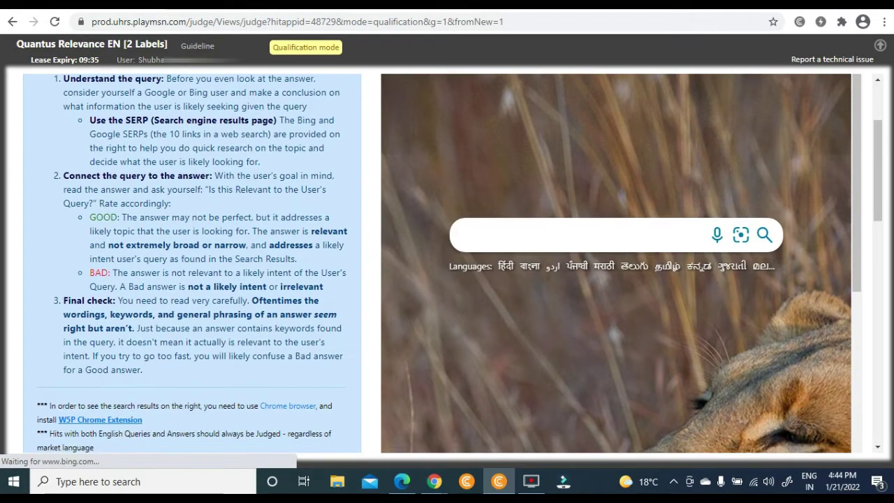
scroll(447, 265, down, 2)
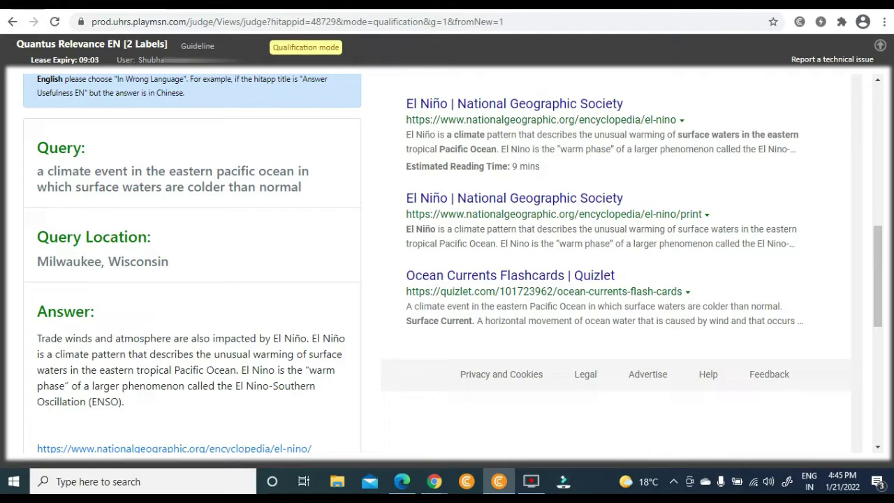
scroll(447, 266, down, 1)
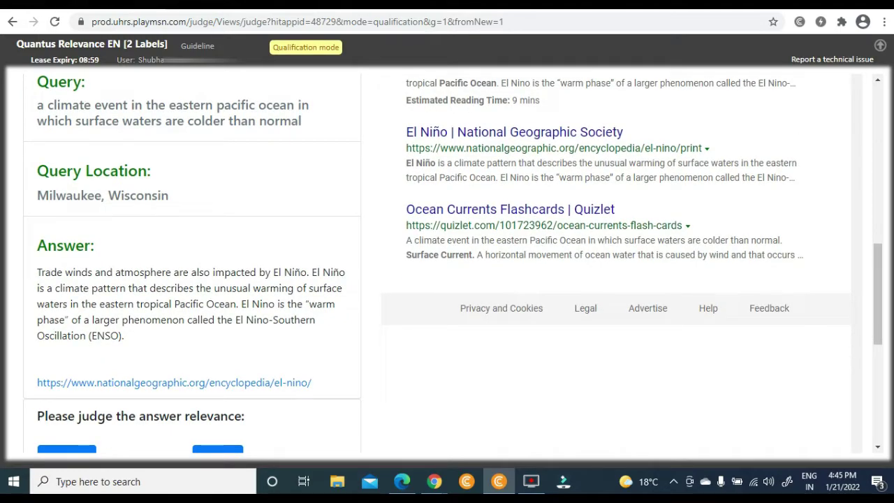
scroll(447, 266, down, 1)
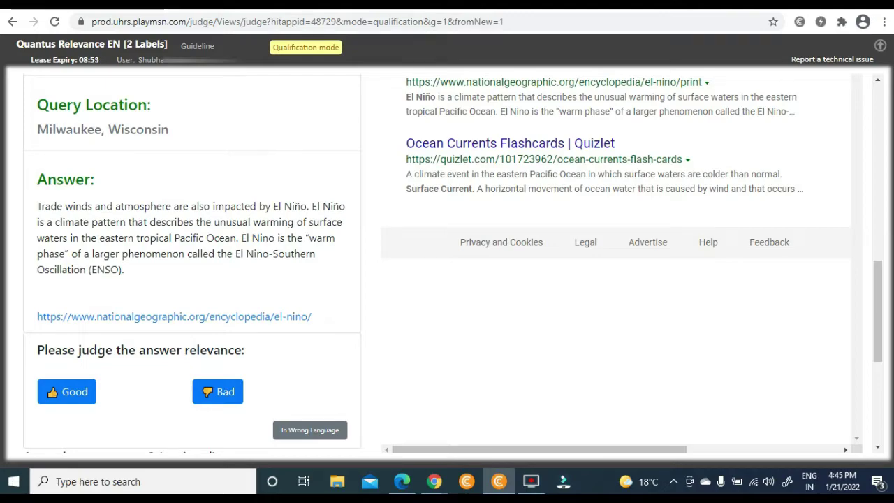
scroll(447, 280, up, 1)
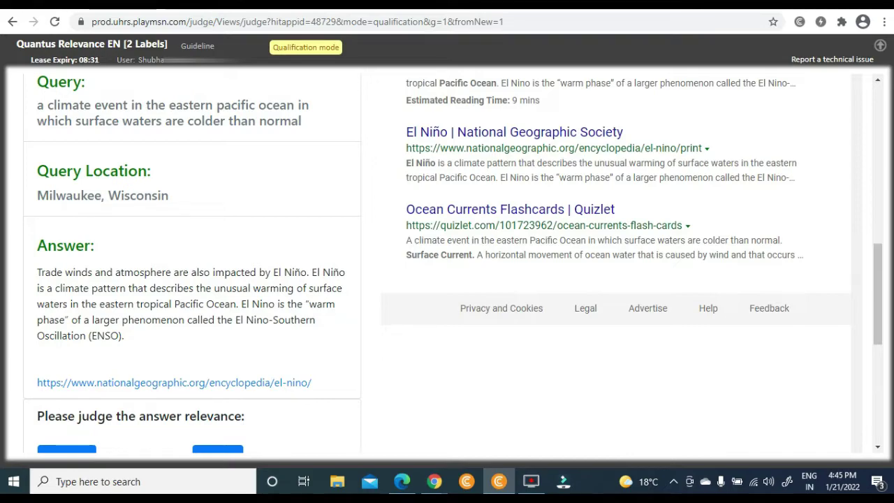
scroll(447, 262, down, 3)
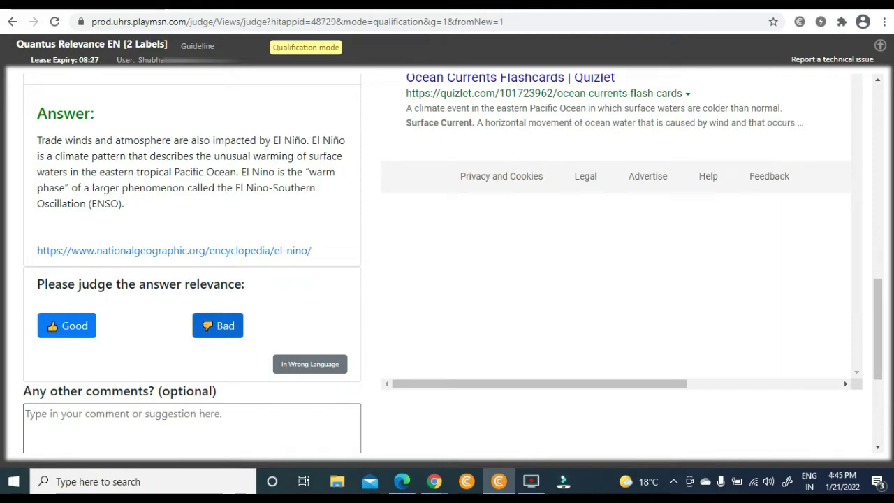
click(218, 326)
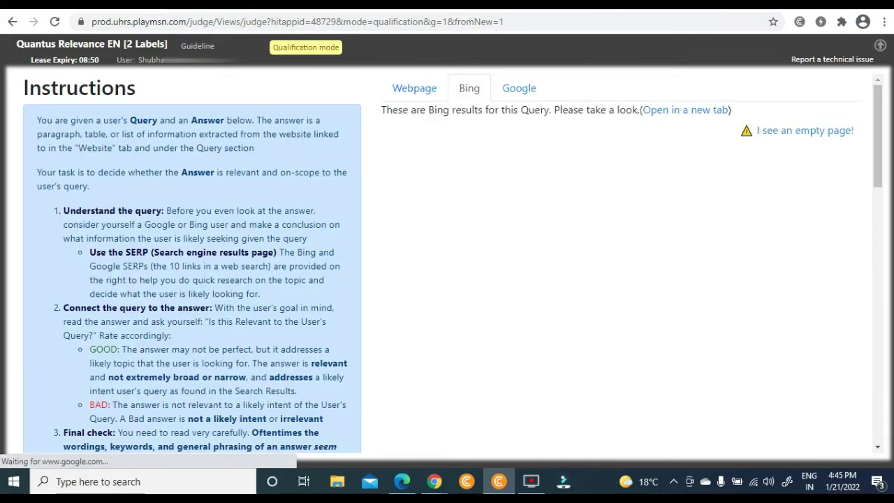
Review the healthline.com answer to "is himalayan salt better than table salt" and rate it as Good.
scroll(447, 262, down, 5)
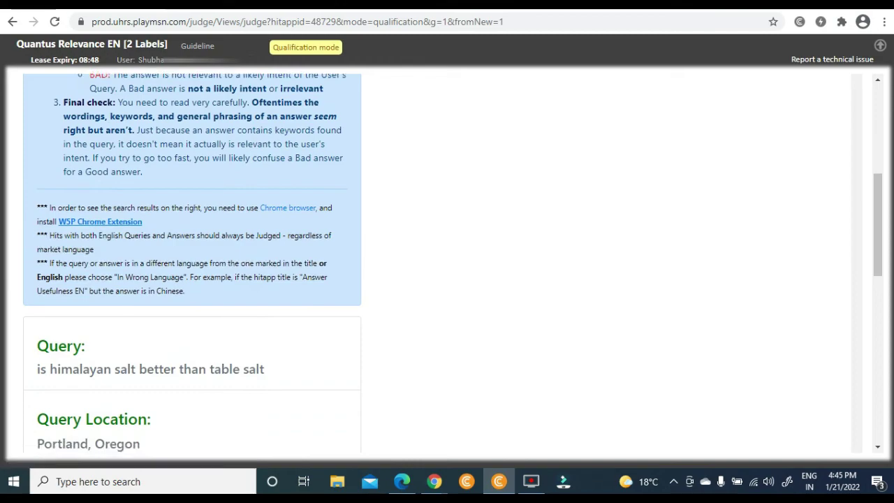
scroll(447, 262, down, 2)
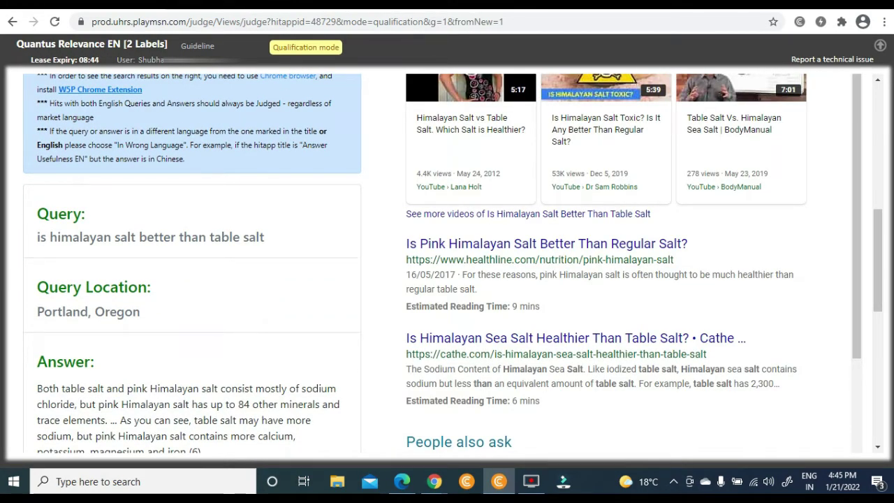
scroll(448, 262, down, 1)
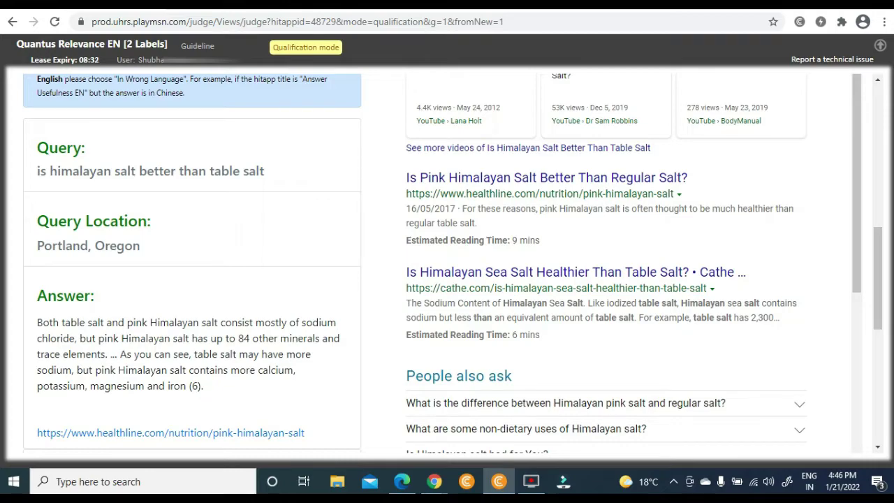
scroll(448, 262, down, 1)
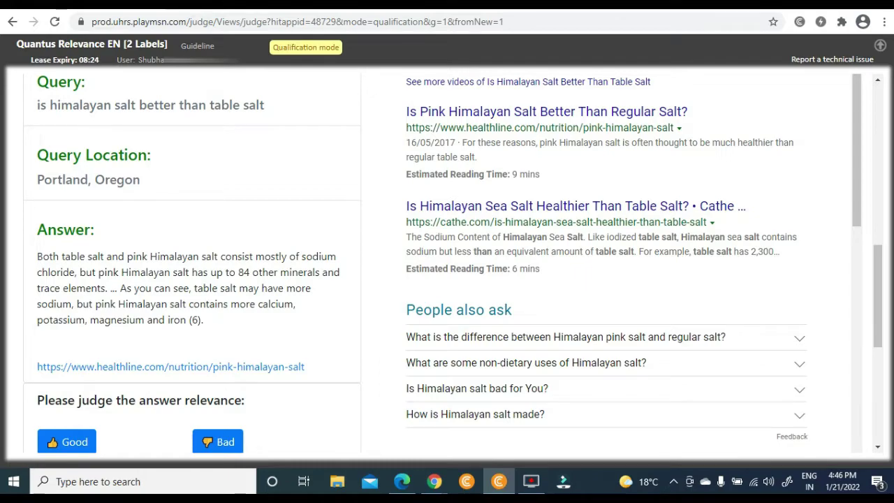
scroll(80, 301, down, 1)
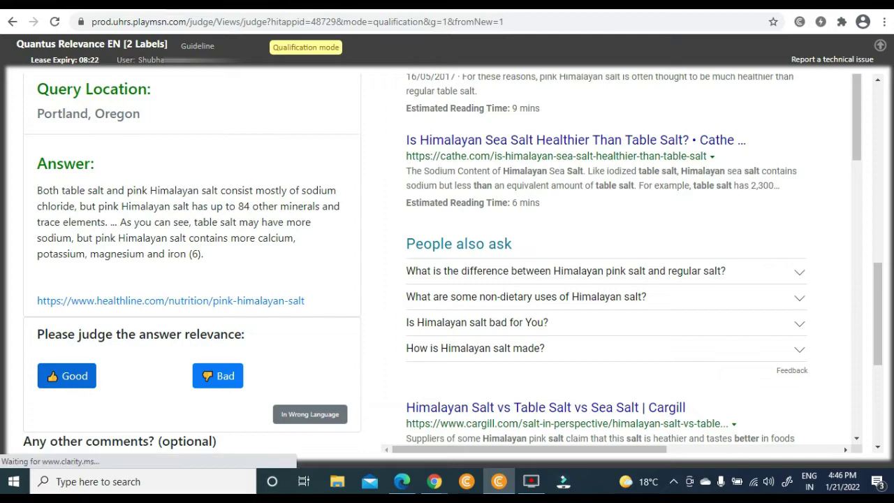
click(66, 376)
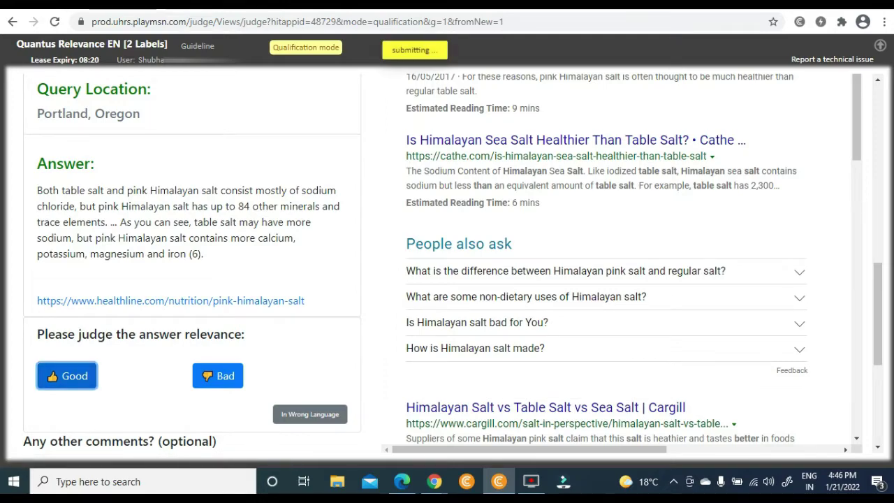
Review the treatment answer for the query "natural remedies for cubital tunnel" and rate it as Good.
scroll(447, 280, down, 6)
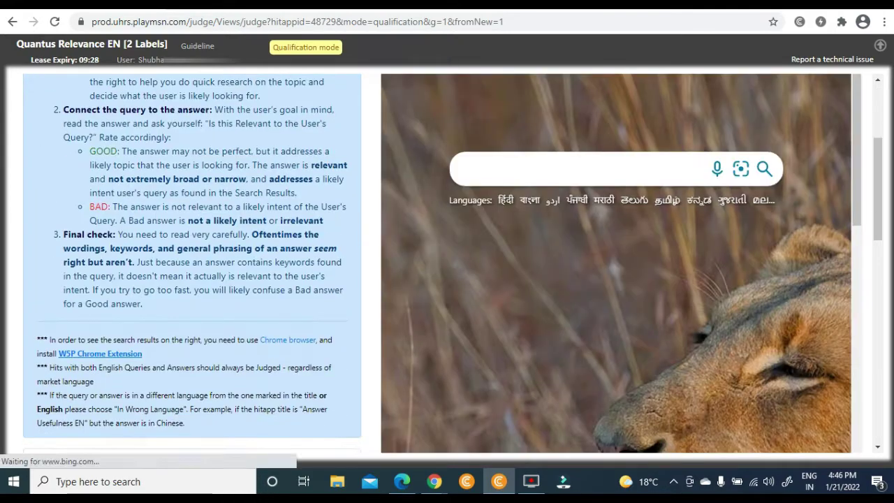
scroll(447, 279, down, 1)
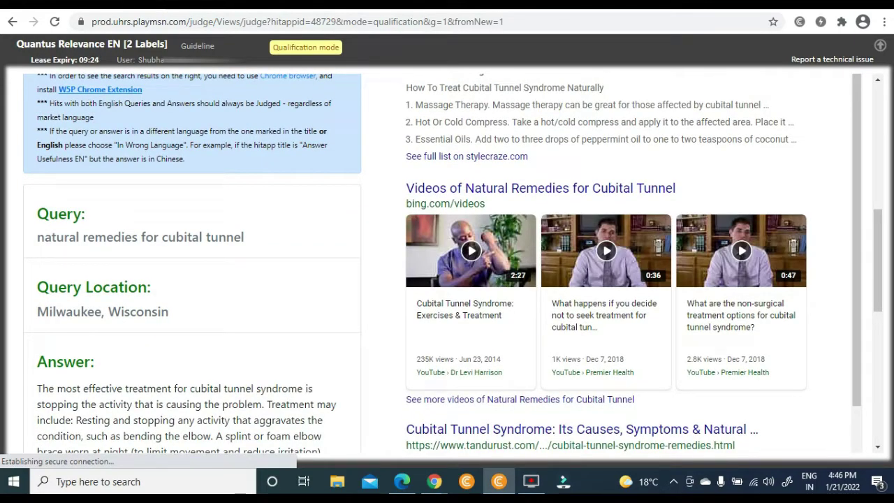
scroll(447, 279, down, 1)
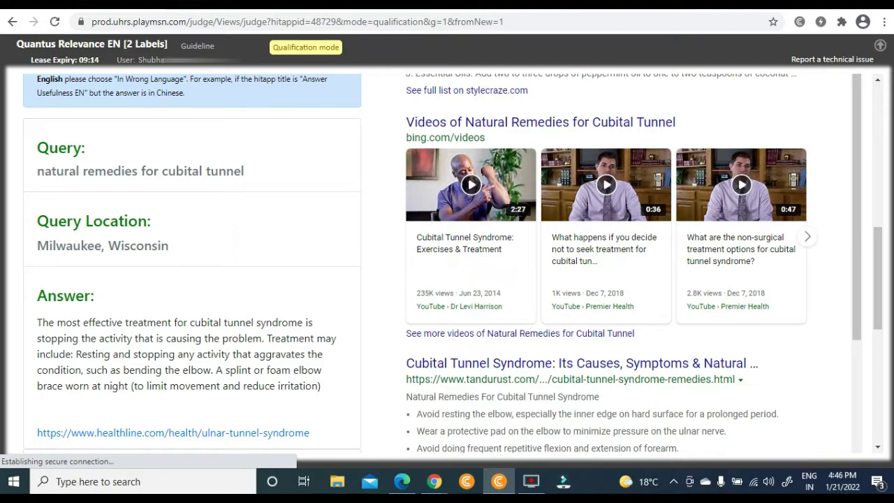
scroll(448, 266, down, 4)
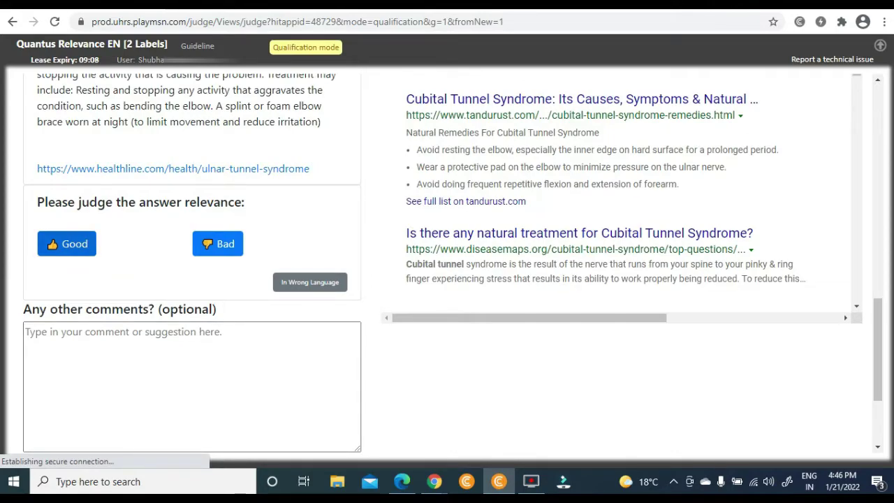
click(67, 244)
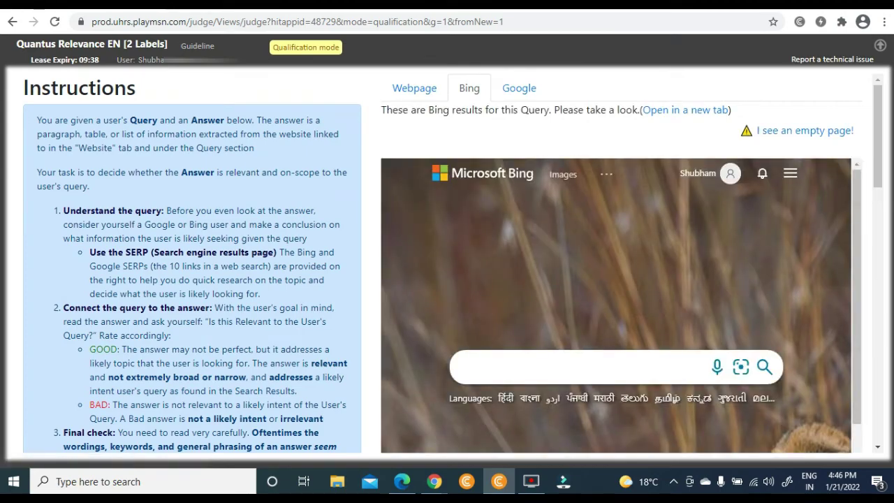
Review the Windows 10 answer to "do we need microsoft one drive on computer" and rate it as Good.
scroll(447, 280, down, 3)
scroll(447, 265, down, 4)
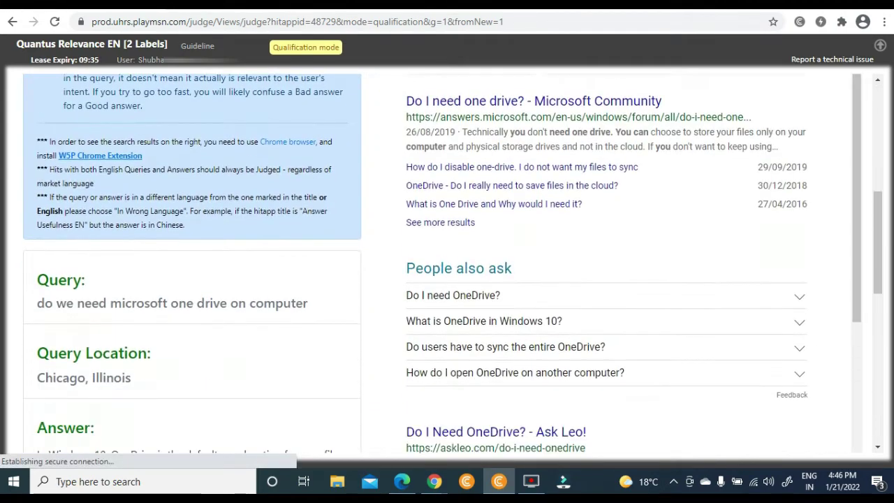
scroll(447, 265, down, 2)
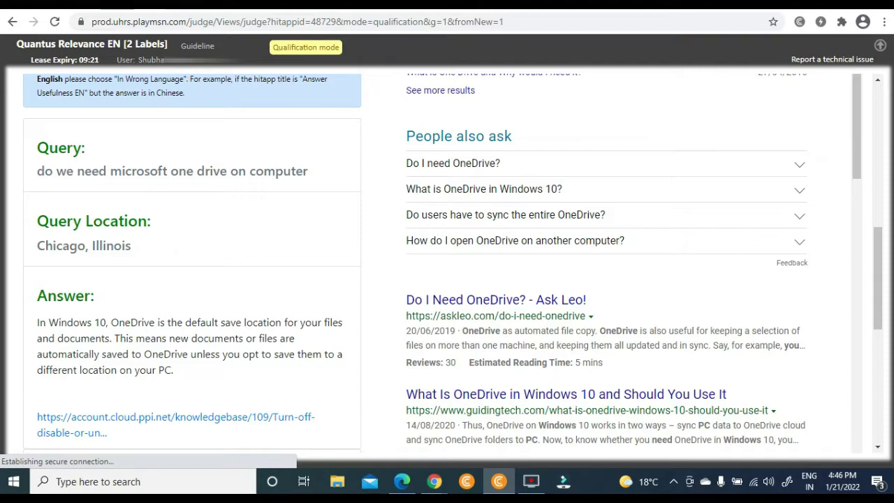
scroll(447, 280, down, 1)
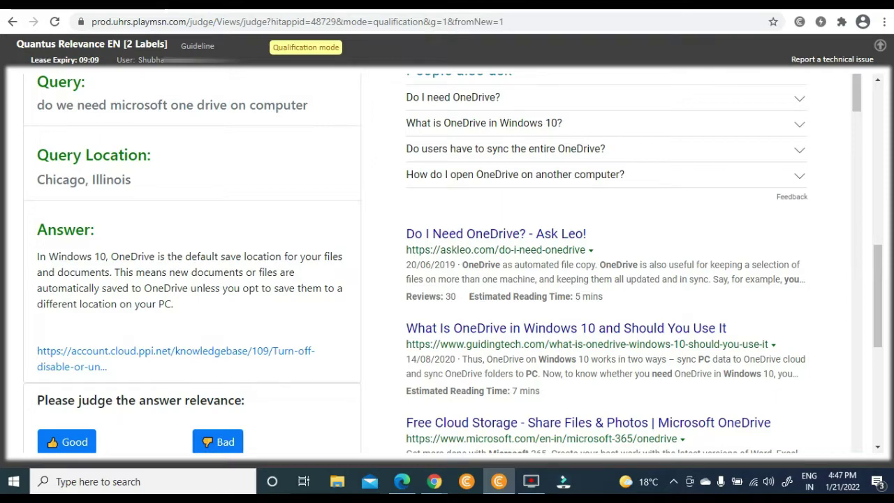
scroll(193, 265, down, 2)
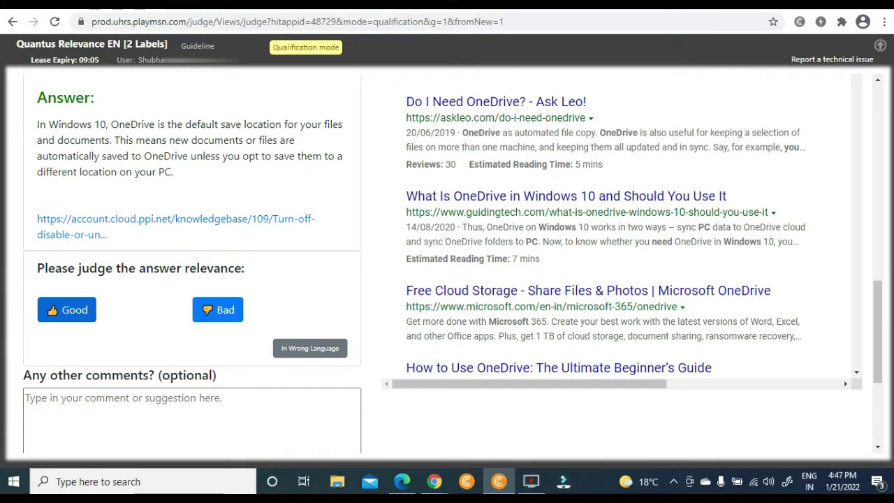
click(67, 310)
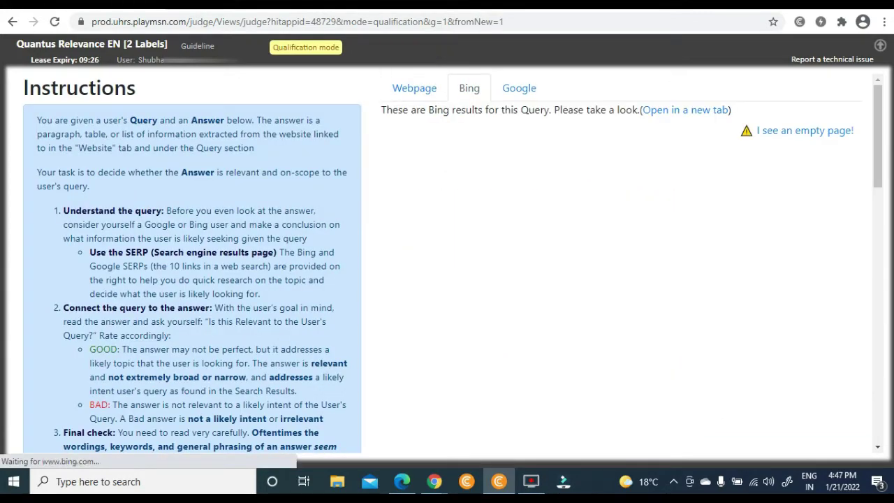
Compare the autoportal.com answer with the Bing results for "auto industry share price" and rate it as Bad.
scroll(192, 265, down, 5)
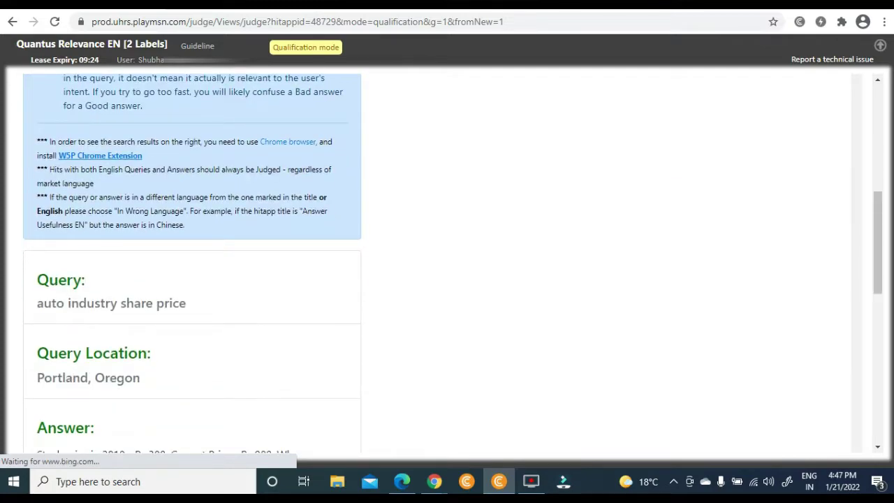
scroll(192, 266, down, 2)
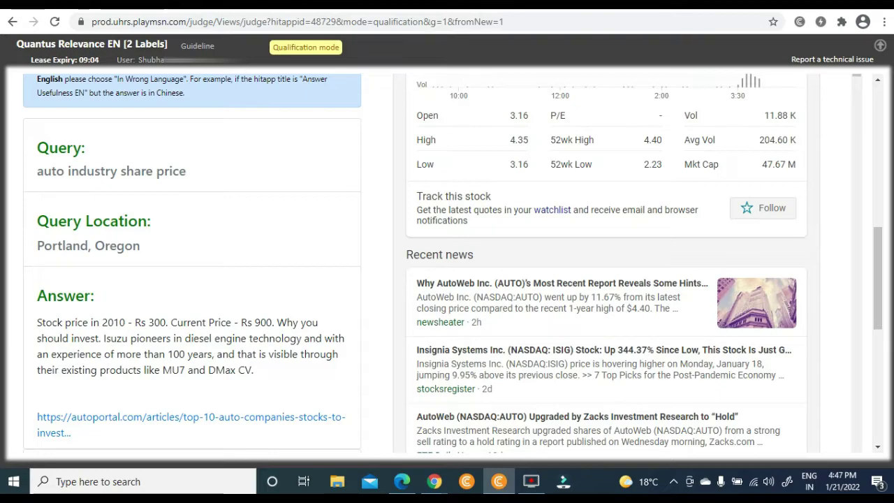
scroll(448, 266, up, 1)
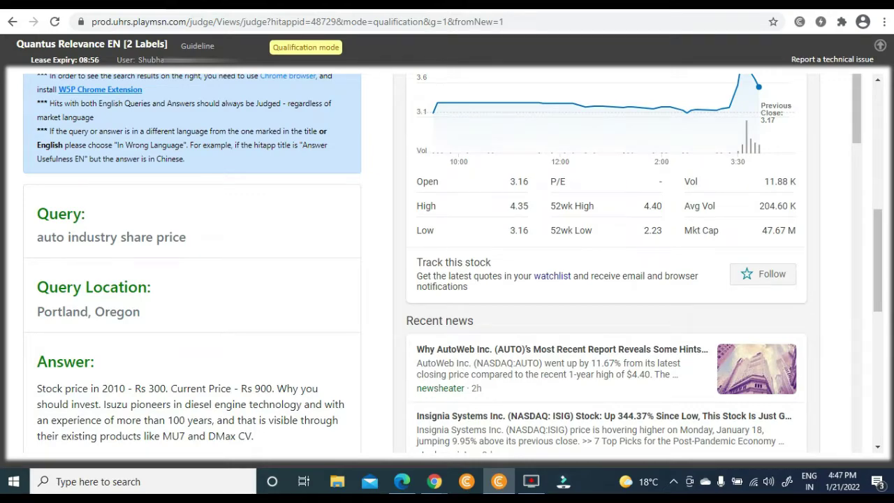
scroll(447, 262, up, 5)
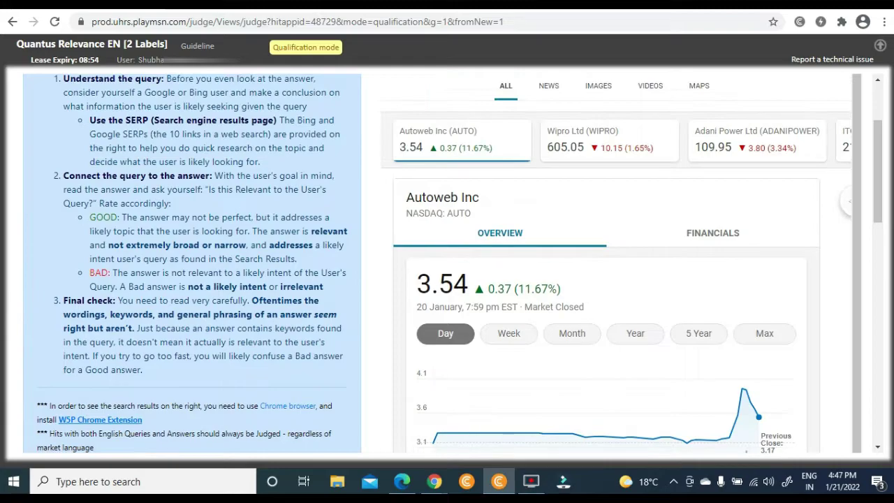
scroll(448, 262, down, 10)
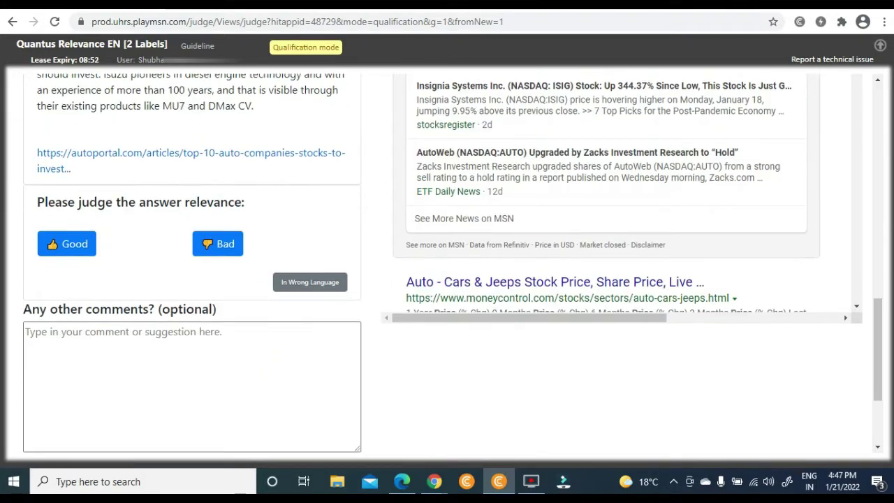
click(218, 244)
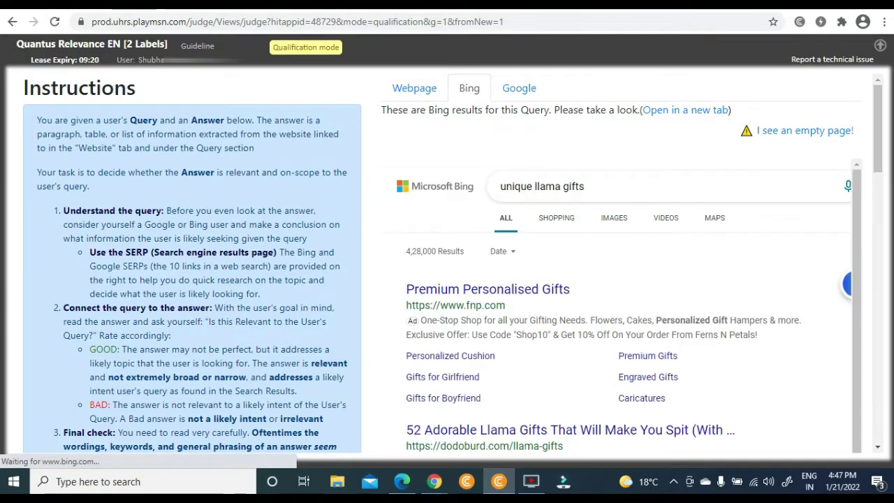
Review the brit.co gift list answer for the query "unique llama gifts" and rate it as Bad.
scroll(447, 265, down, 1)
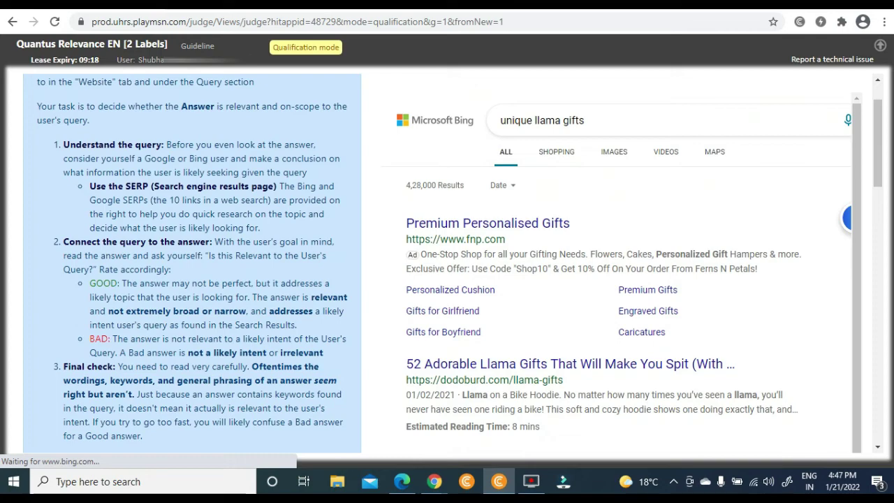
scroll(447, 266, down, 1)
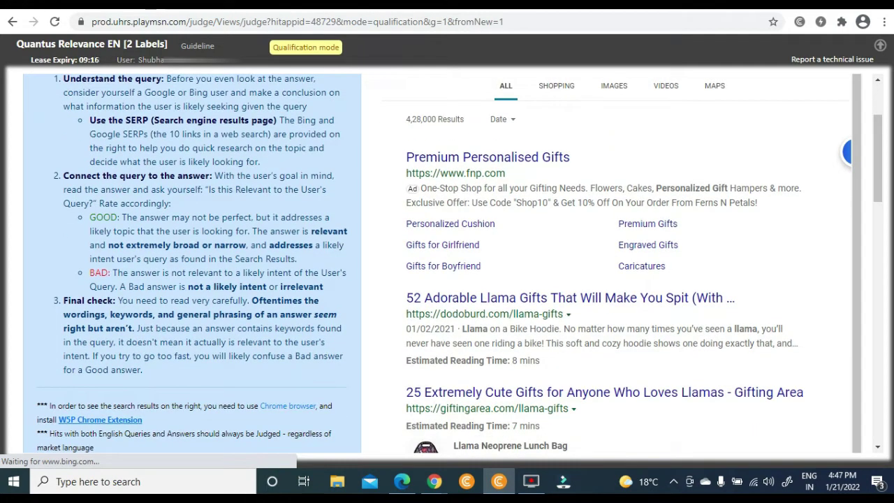
scroll(447, 266, up, 2)
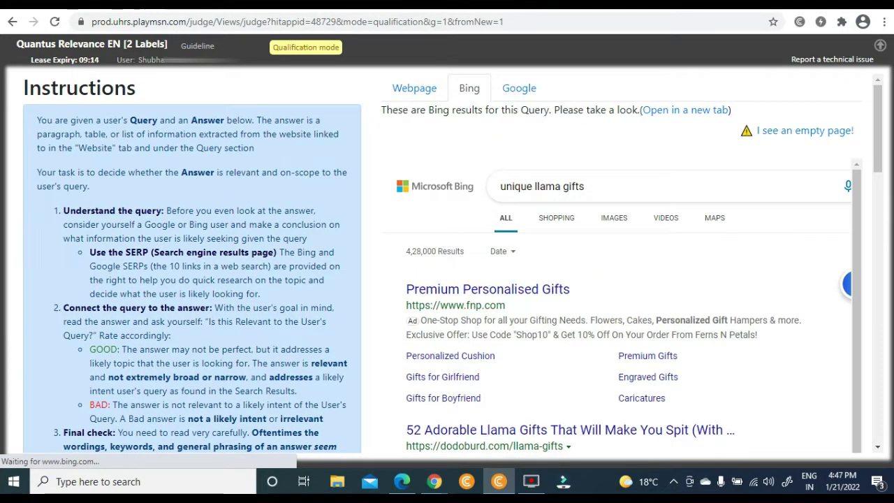
scroll(447, 265, down, 1)
scroll(447, 266, down, 5)
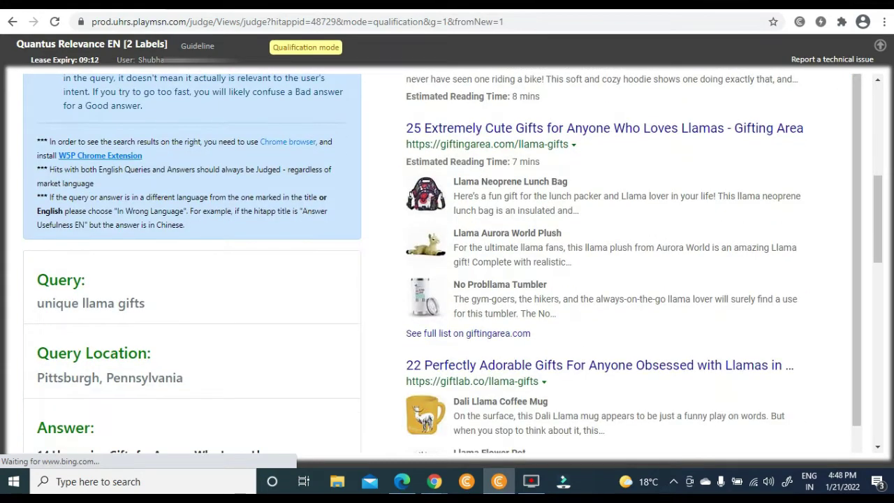
scroll(447, 266, down, 2)
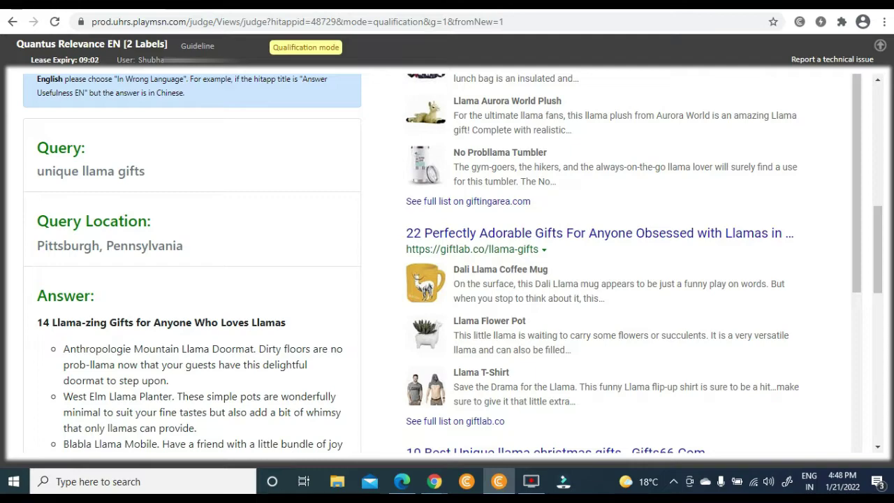
scroll(447, 266, down, 3)
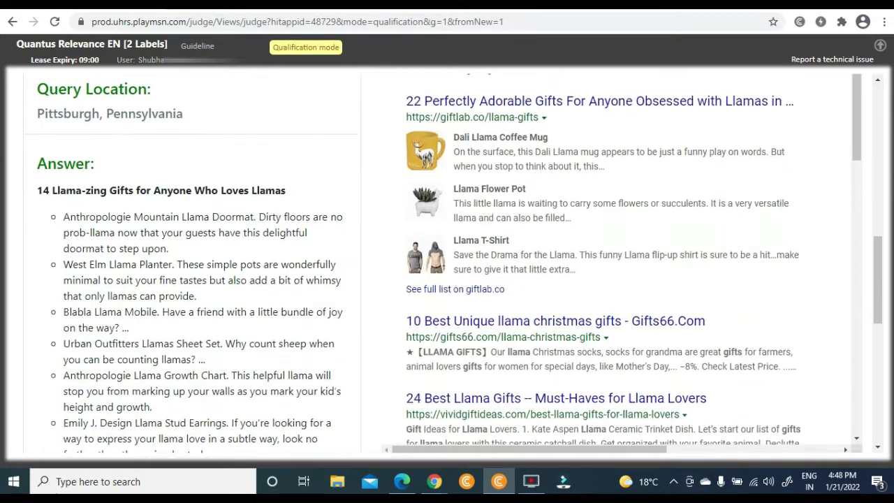
scroll(448, 266, down, 3)
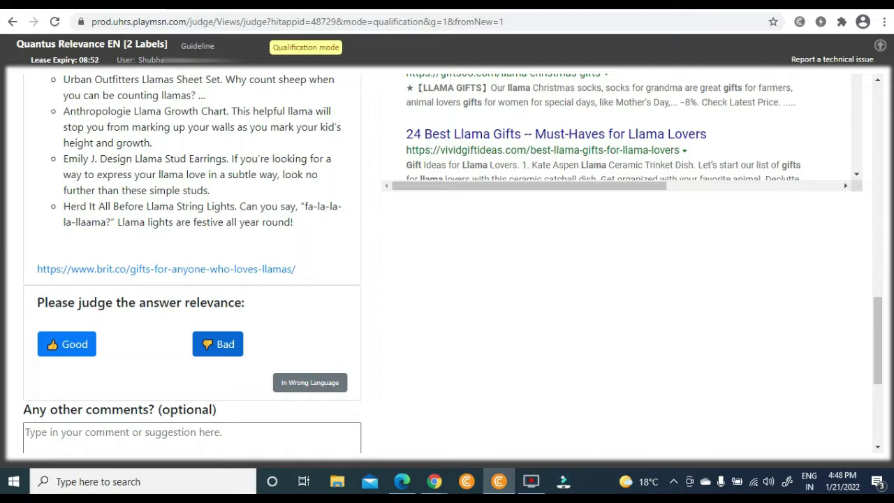
scroll(447, 265, up, 1)
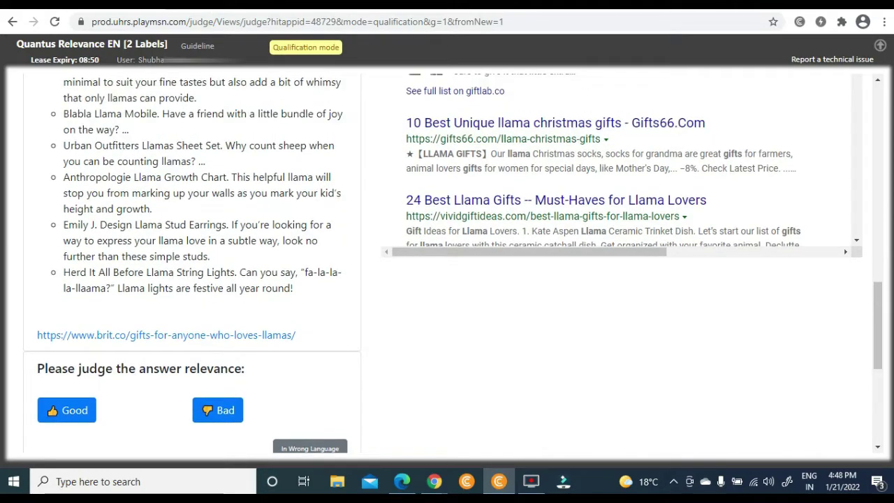
scroll(447, 266, up, 2)
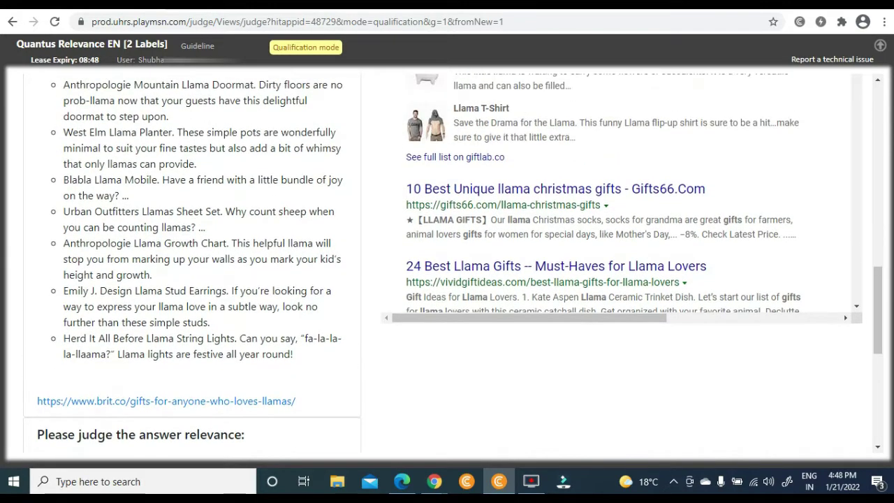
scroll(218, 278, down, 4)
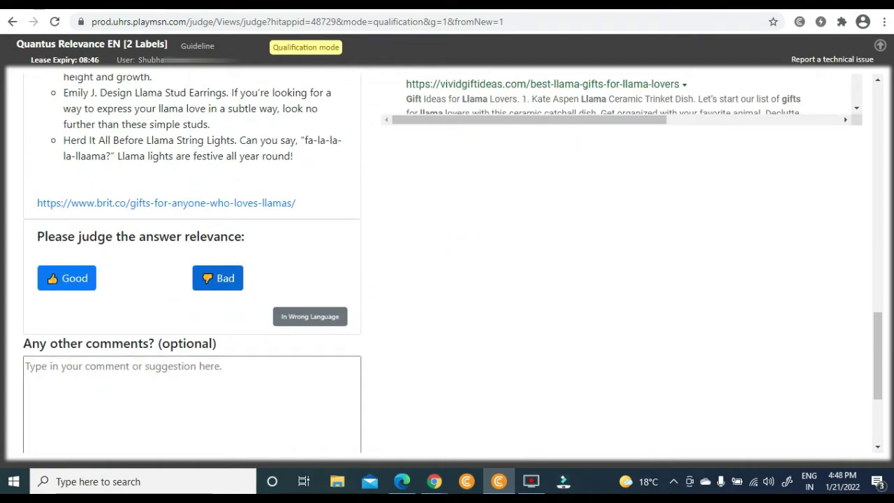
click(217, 278)
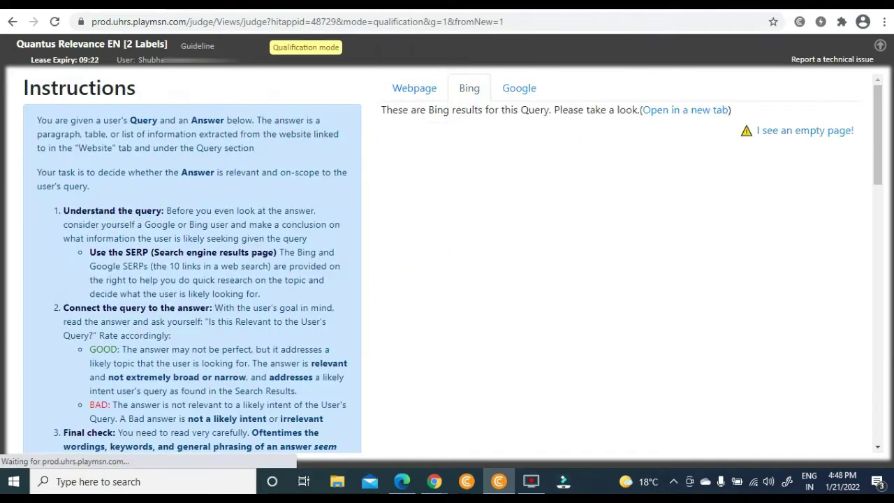
Compare the SEM analysis answer with the Bing results for "electron element test" and rate it as Bad.
scroll(447, 269, down, 5)
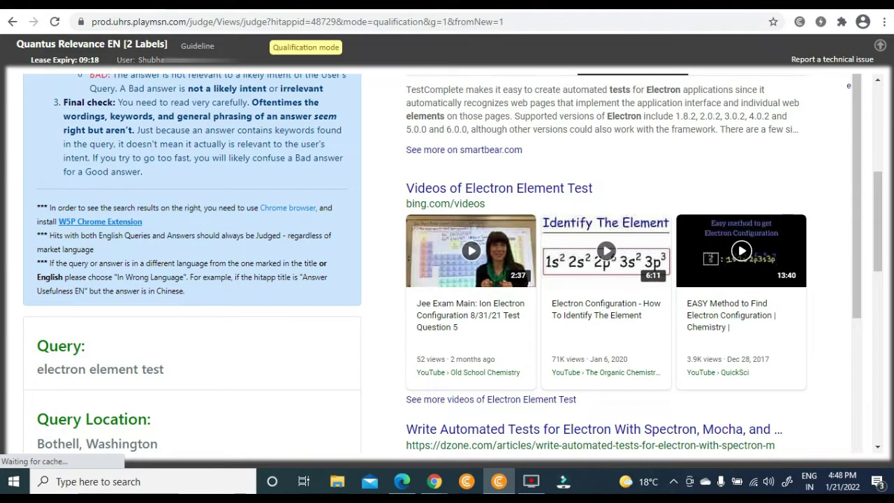
scroll(447, 269, up, 2)
scroll(447, 269, up, 2)
scroll(447, 269, down, 5)
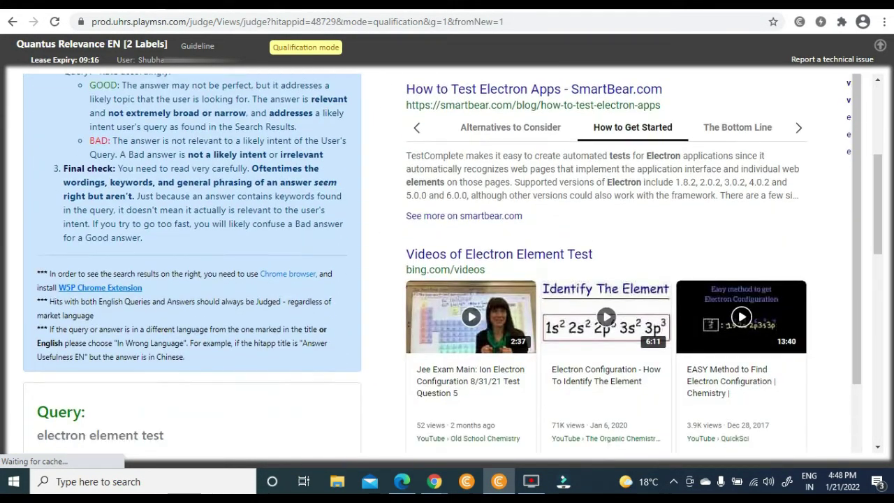
scroll(447, 269, down, 2)
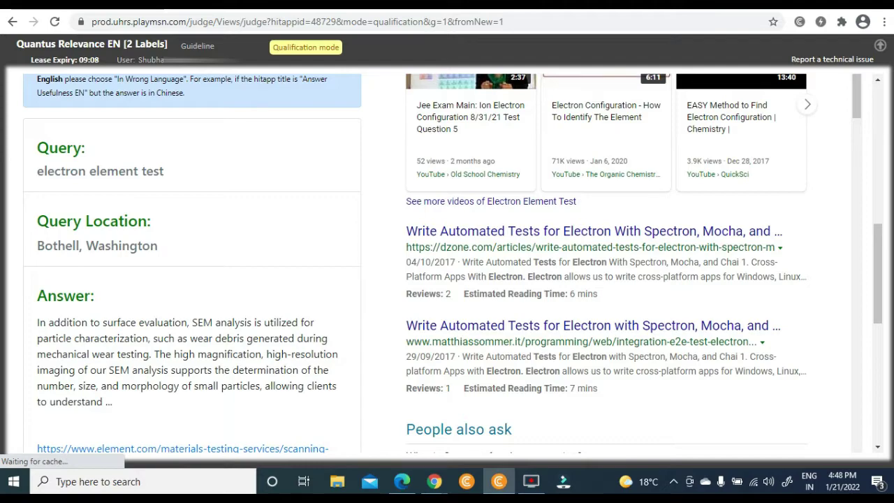
scroll(447, 269, down, 2)
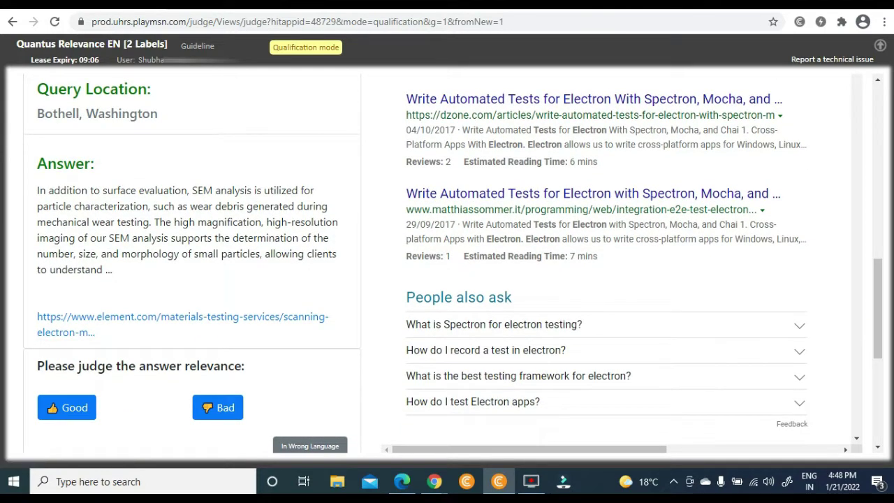
scroll(447, 269, up, 2)
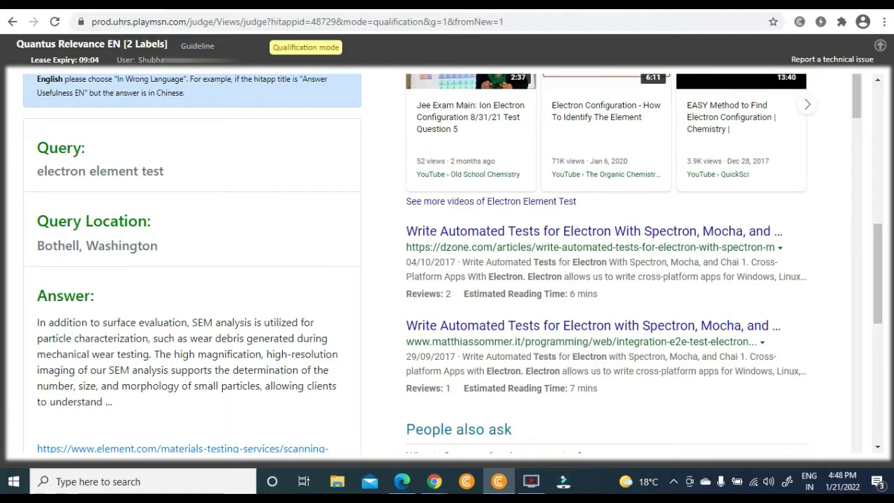
scroll(447, 269, down, 3)
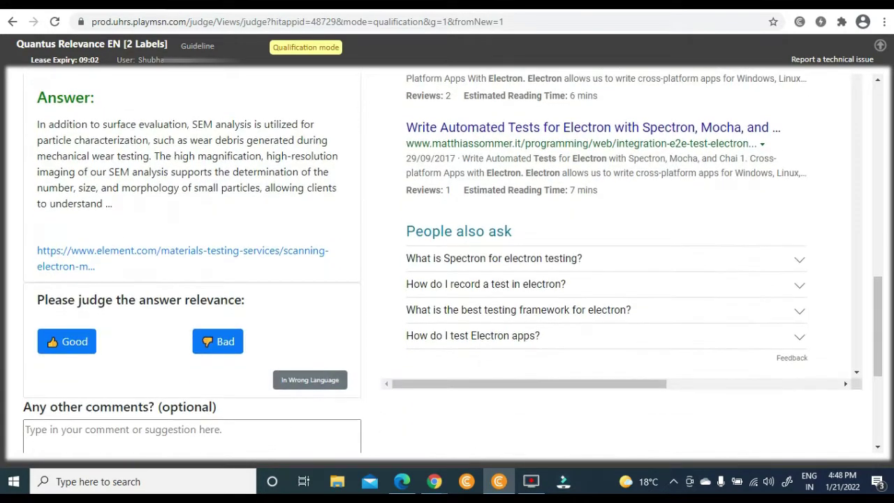
scroll(447, 269, down, 2)
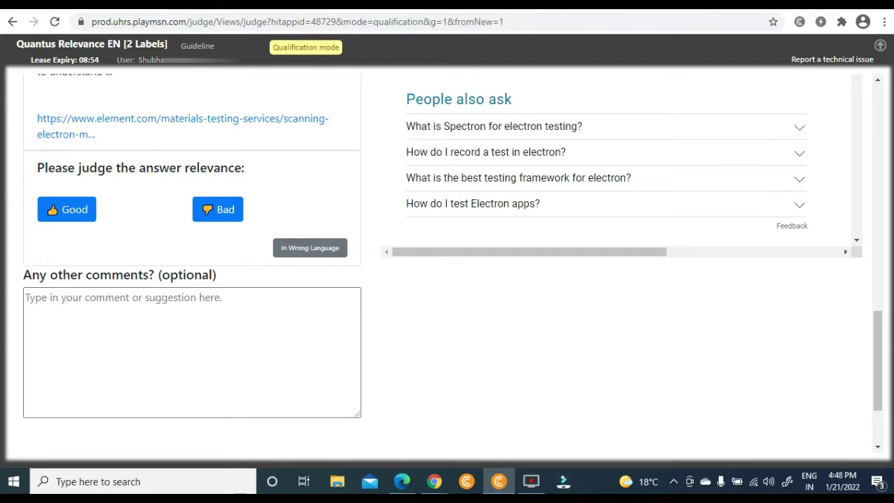
scroll(447, 265, down, 1)
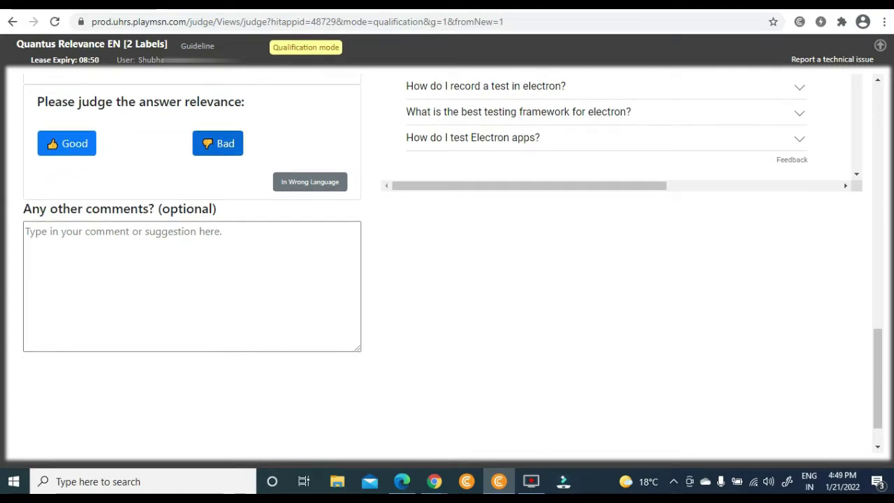
click(217, 143)
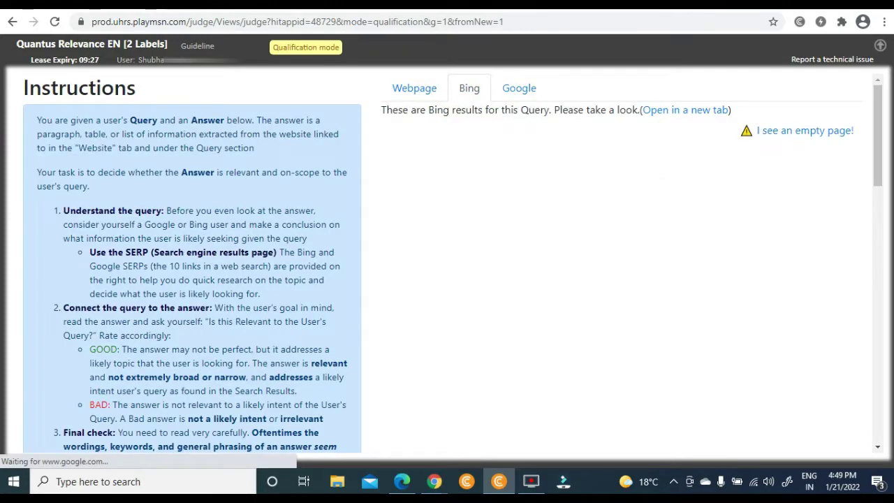
Rate the Oracle Jar tool answer to "how to edit .jar files windows" as Good and leave the qualification page.
scroll(448, 265, down, 6)
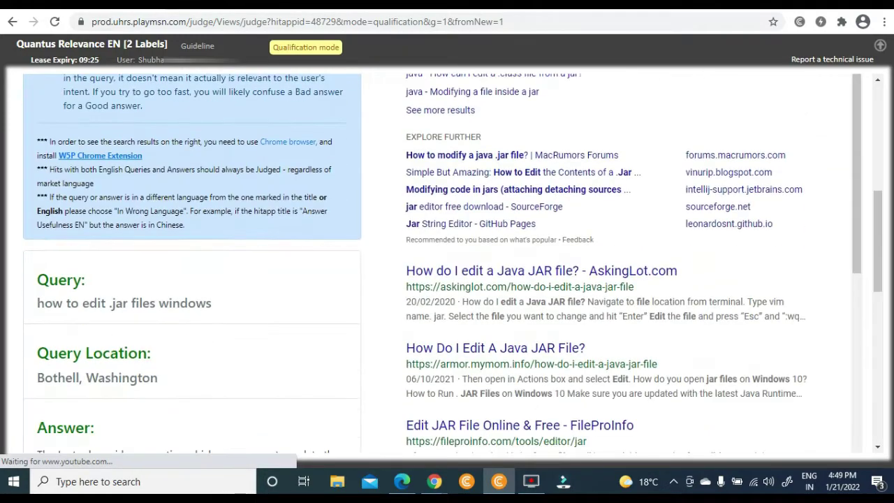
scroll(447, 266, down, 2)
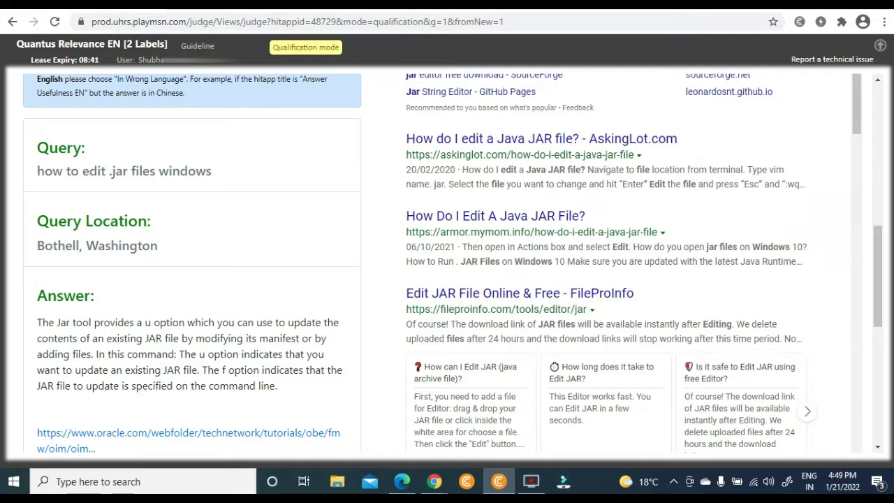
scroll(447, 266, down, 1)
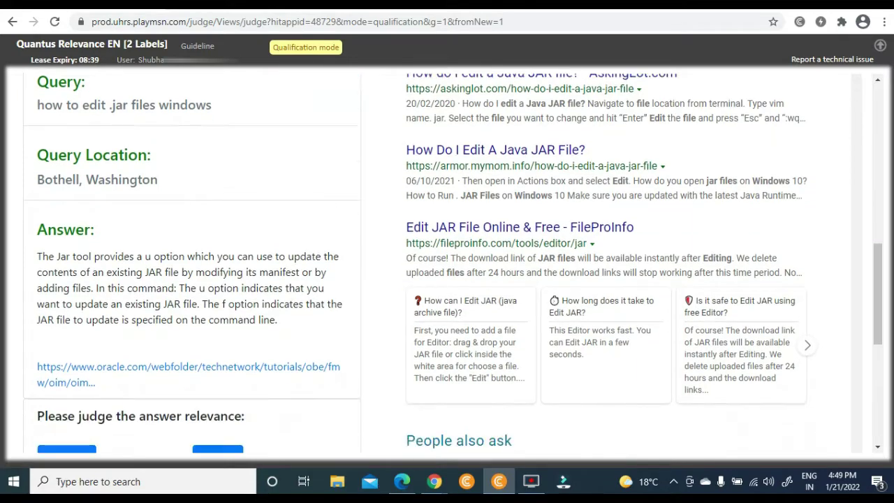
scroll(447, 265, down, 2)
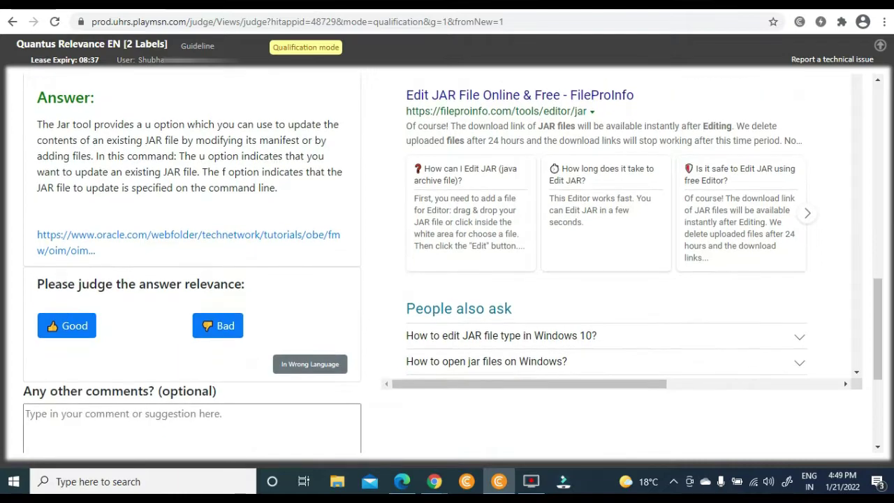
click(66, 326)
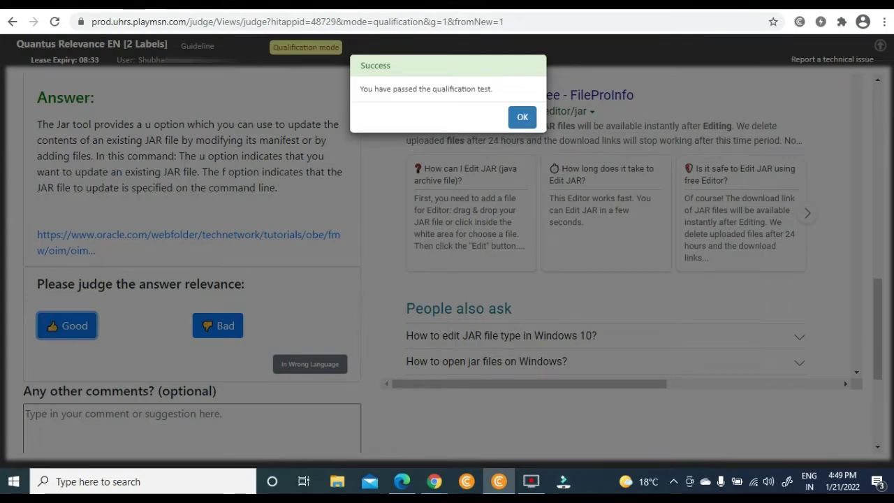
key(Return)
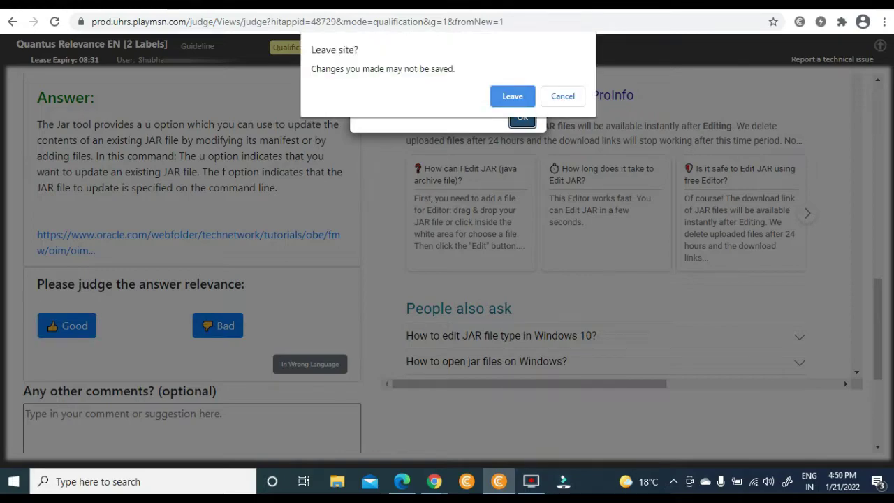
key(Return)
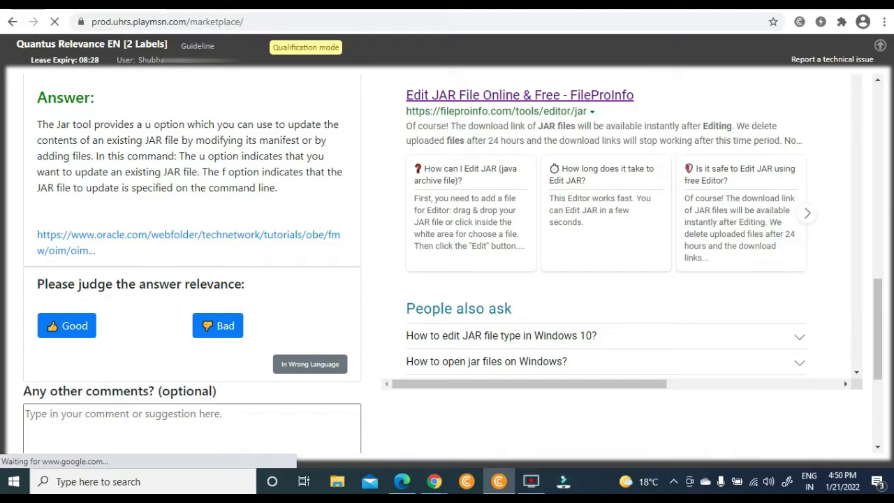